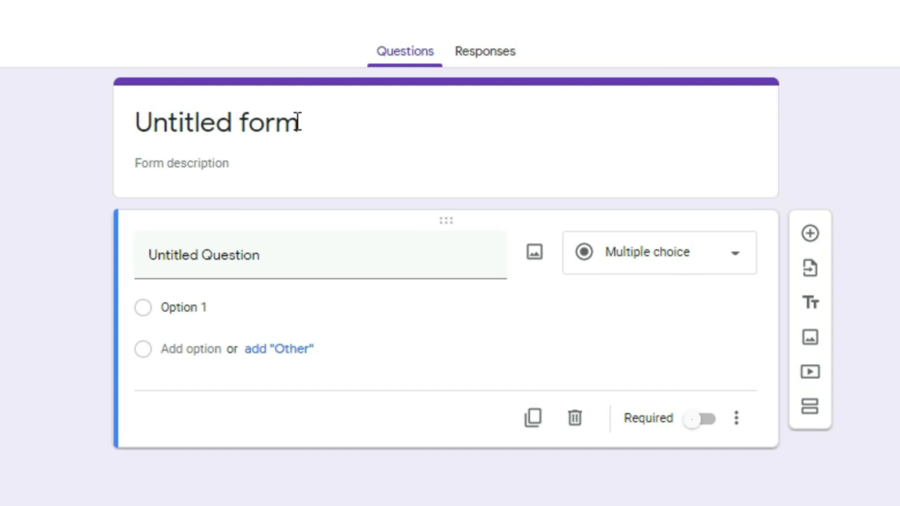
Step: Title the form as an invitation to ask the host a question, with the description "Drop your channel name and question below"
click(294, 122)
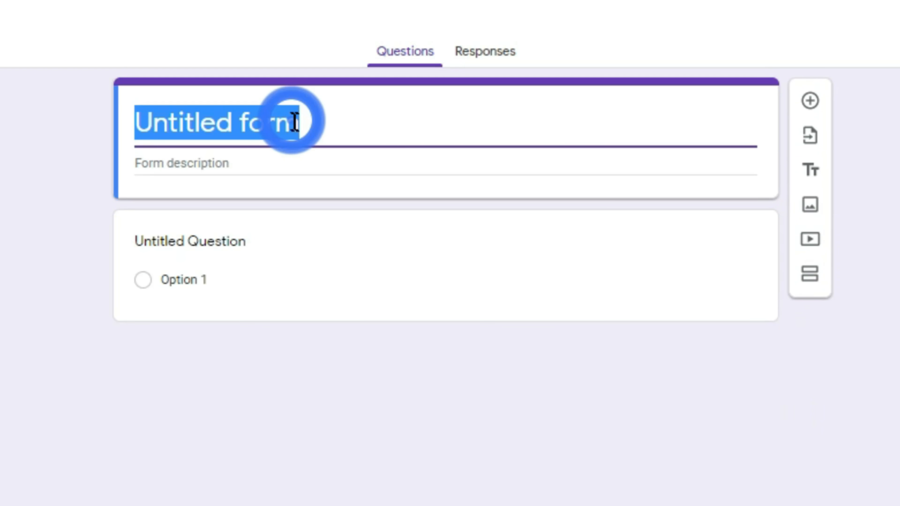
text(Ask)
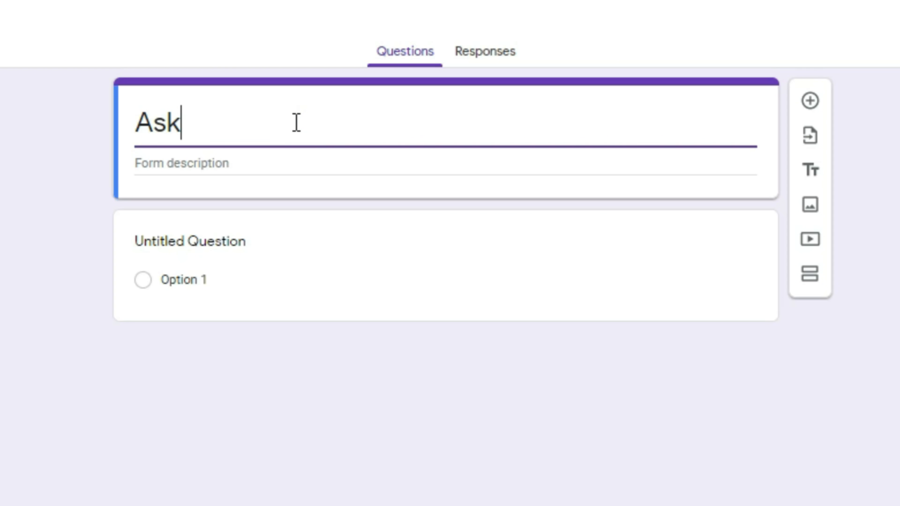
text( Daniel a question)
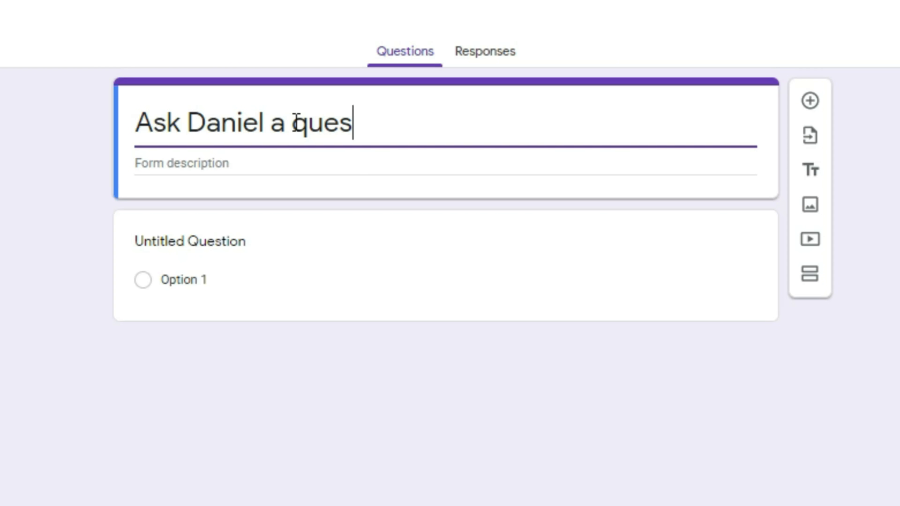
click(221, 165)
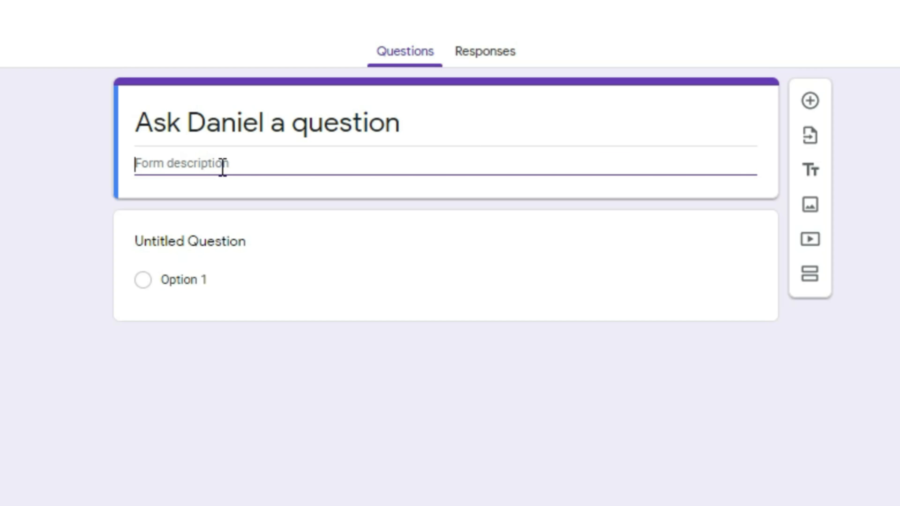
text(Drop your channel name and question below)
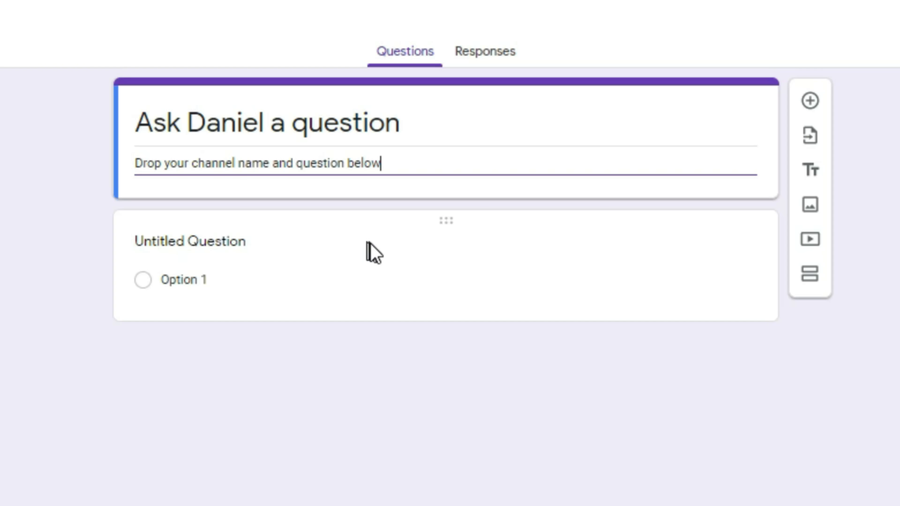
Step: Set up the first question as "What's your channel name?" with a Short answer response and make it required
click(352, 258)
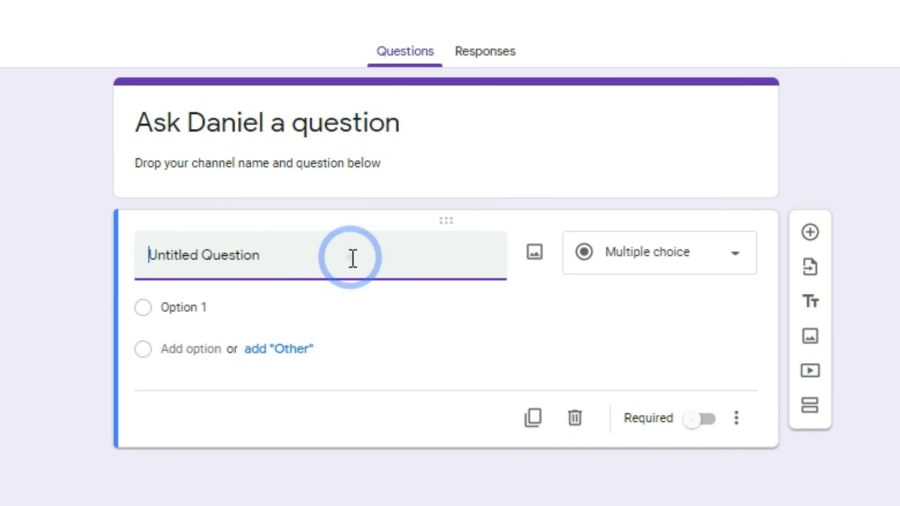
triple_click(267, 260)
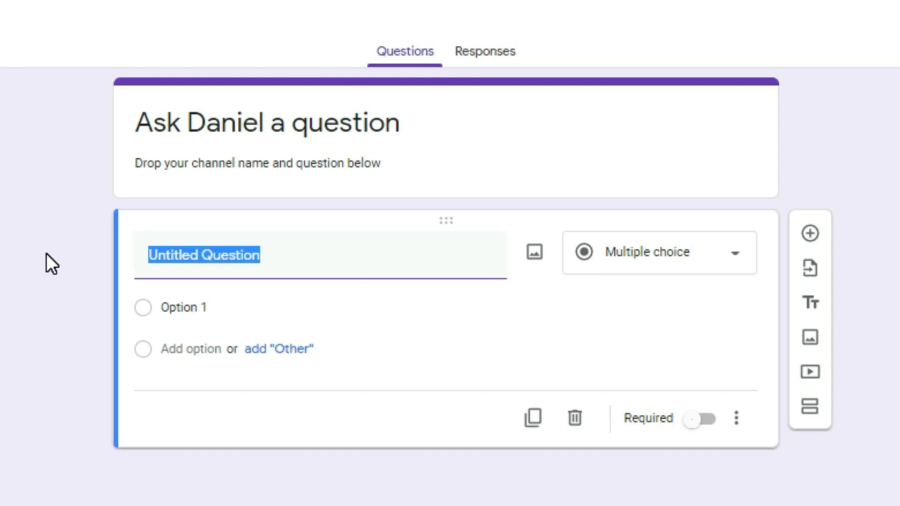
text(What's your channe)
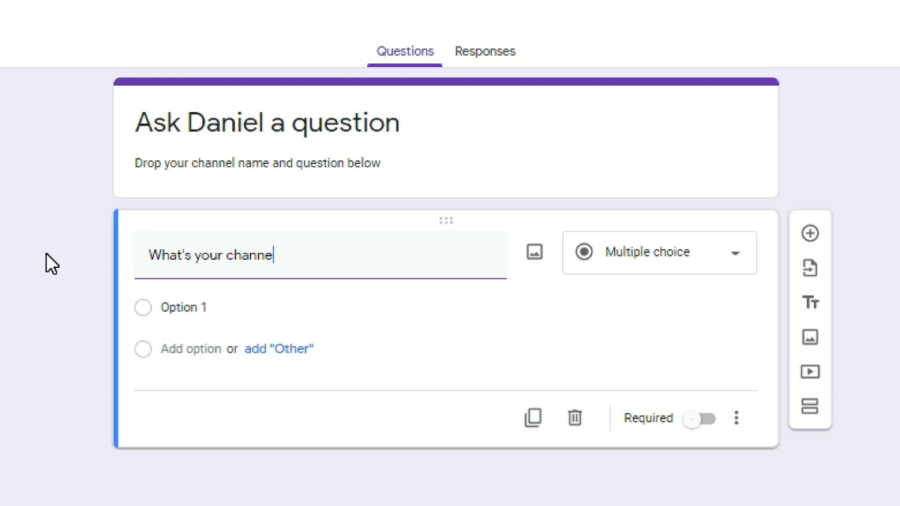
text(l name?)
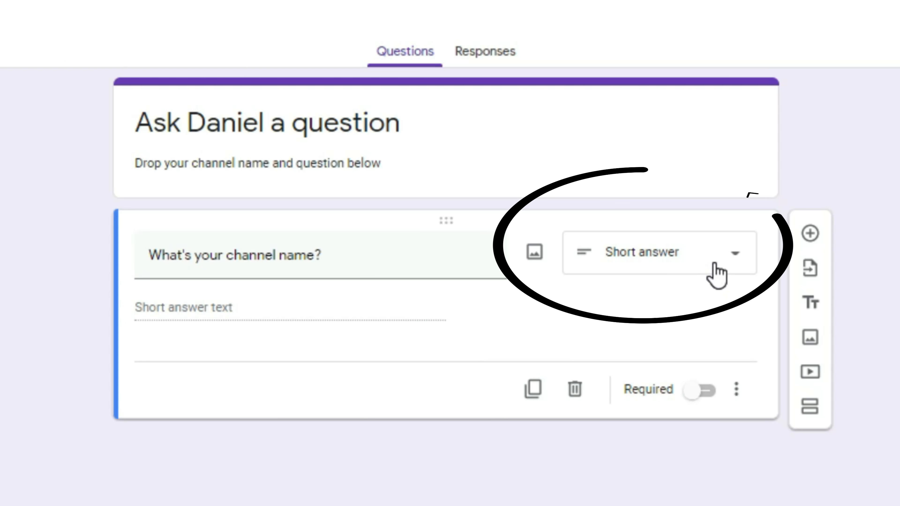
click(728, 258)
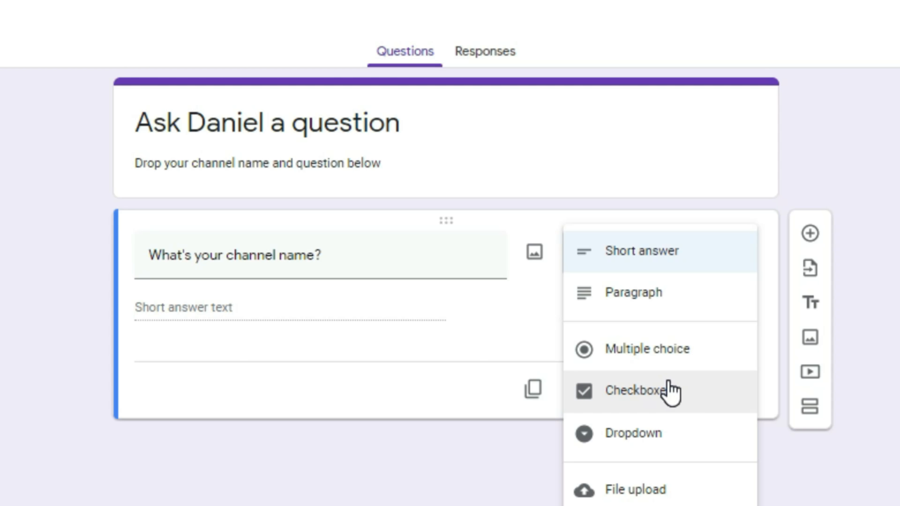
click(617, 264)
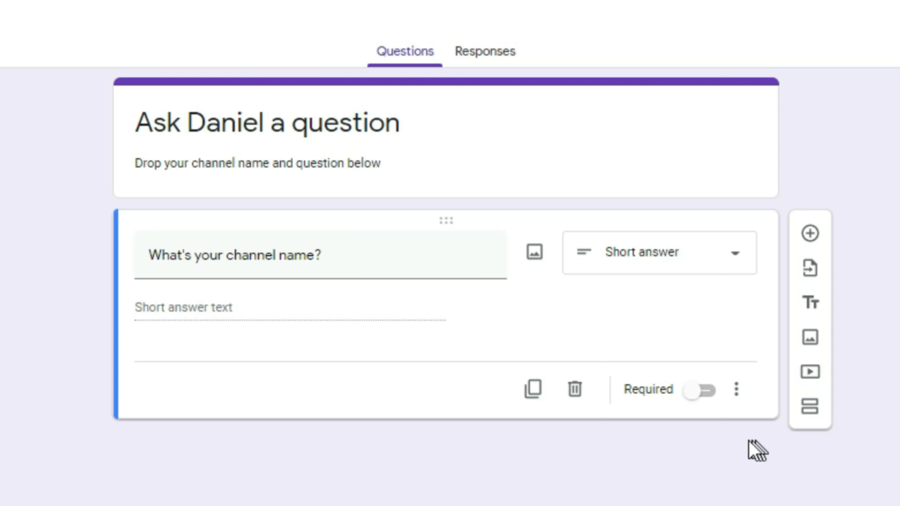
click(705, 395)
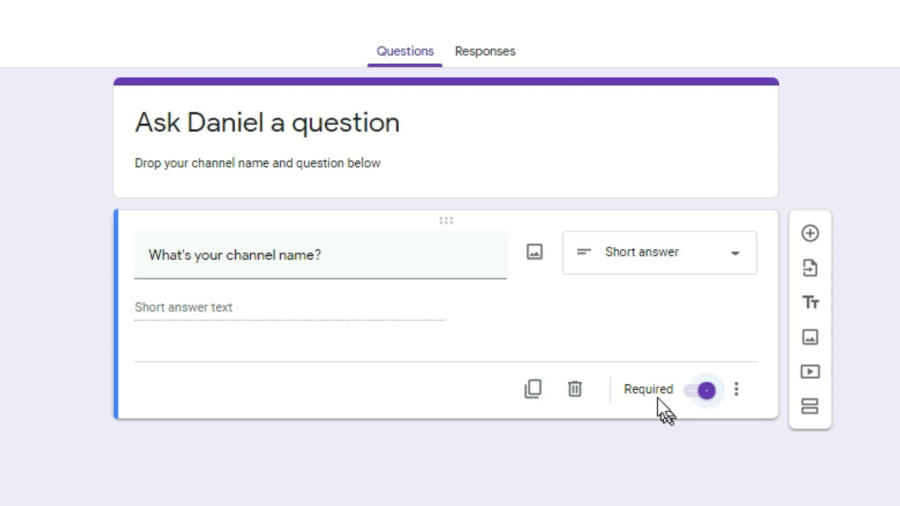
Step: Add a second question reading "Ask you question here!" with a Paragraph response and make it required
click(810, 234)
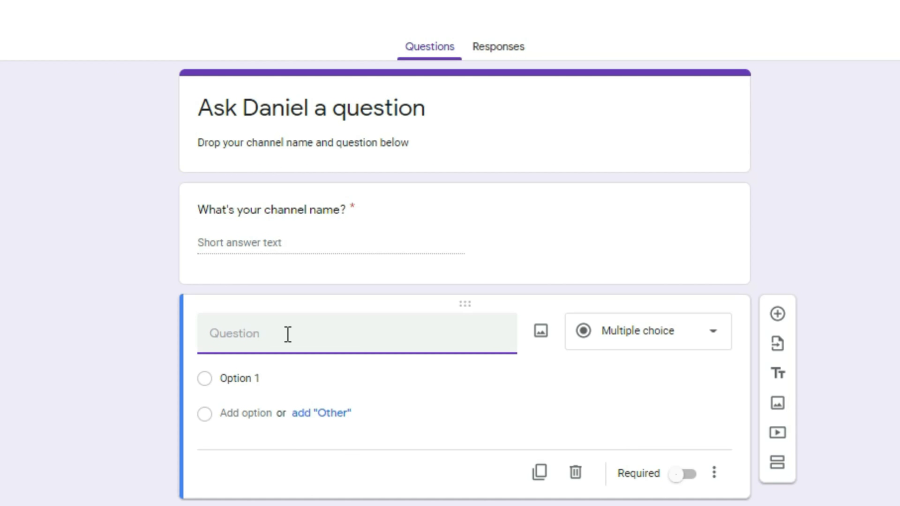
text(Ask you question here!)
click(682, 340)
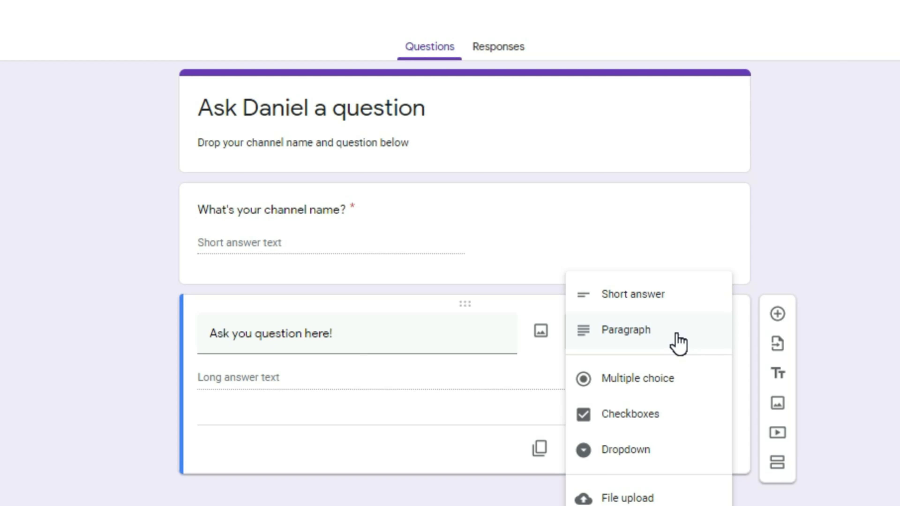
click(613, 336)
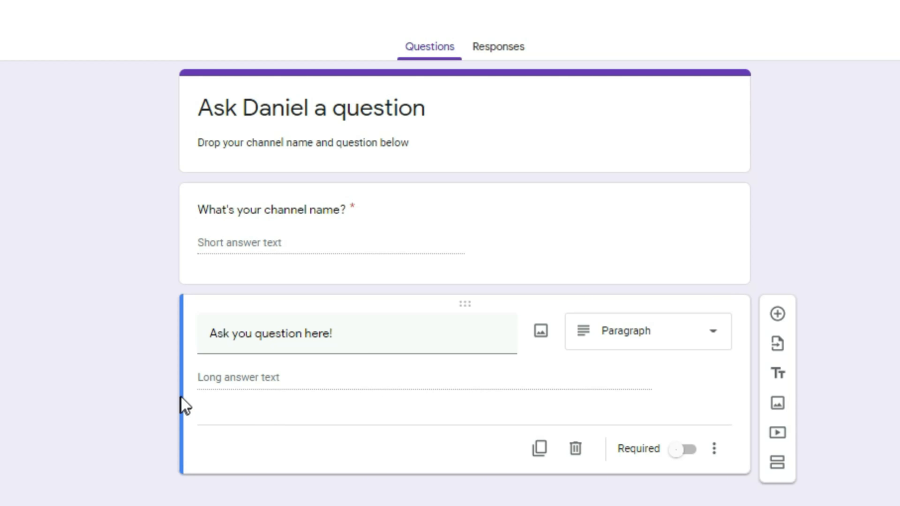
click(687, 457)
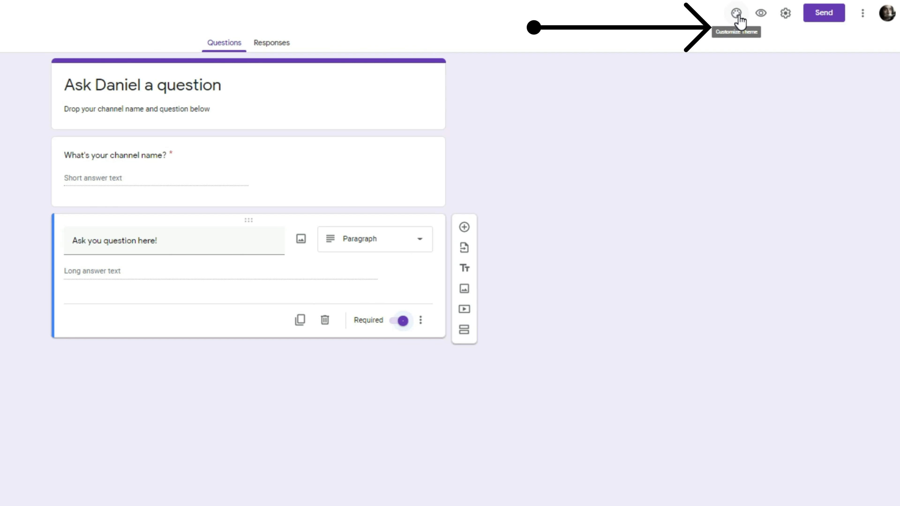
Step: Open the theme options and try several preset theme colors, ending on gray
click(737, 14)
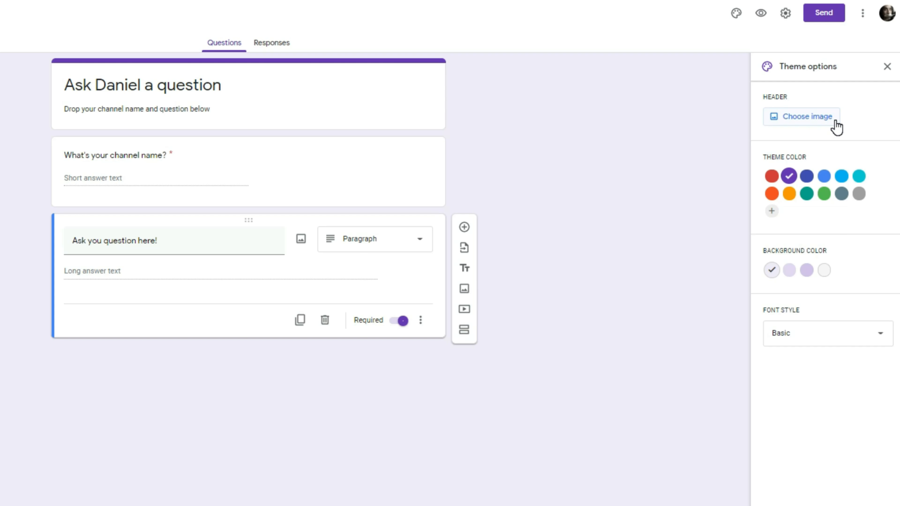
click(807, 176)
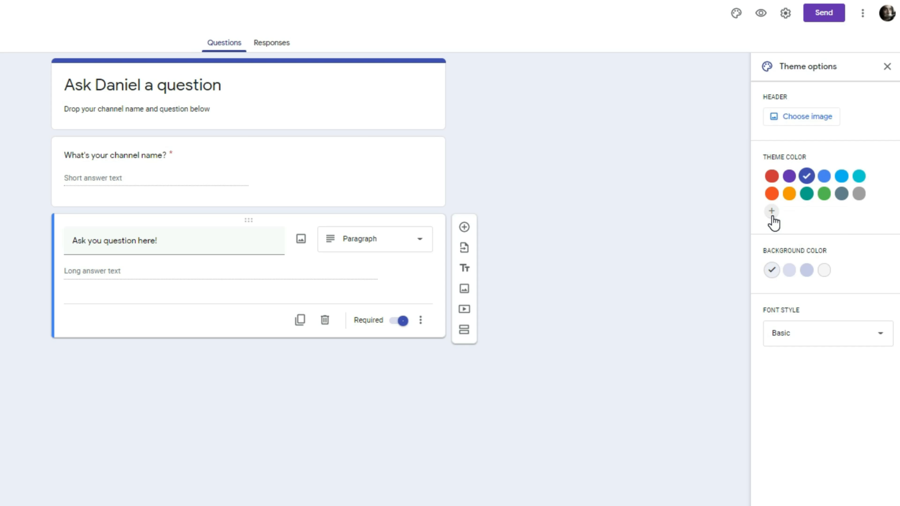
click(824, 177)
click(841, 177)
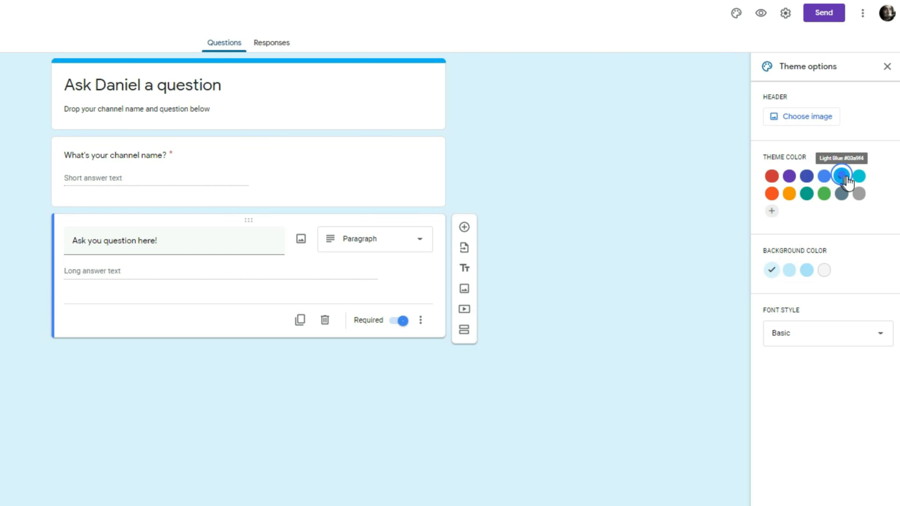
click(859, 177)
click(842, 193)
click(859, 193)
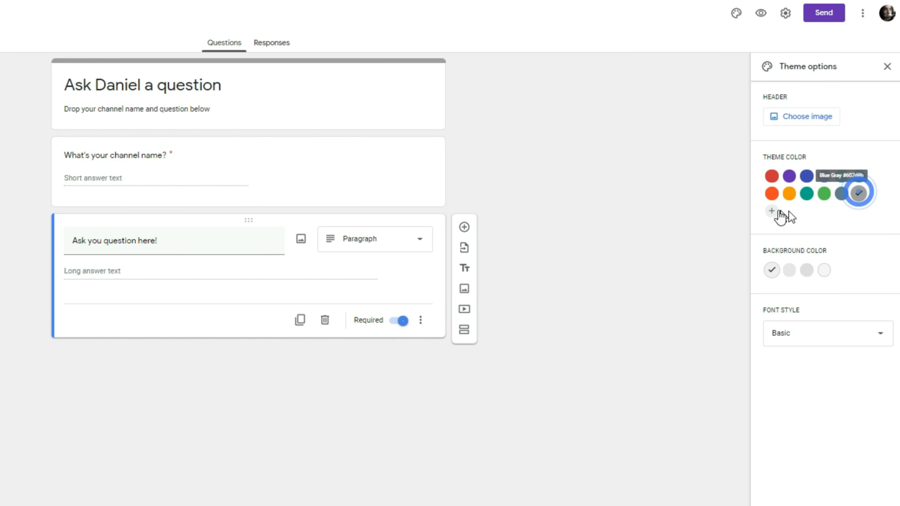
Step: Add the custom yellow-green theme color #ddff00, then switch the form's theme color back to gray
click(771, 211)
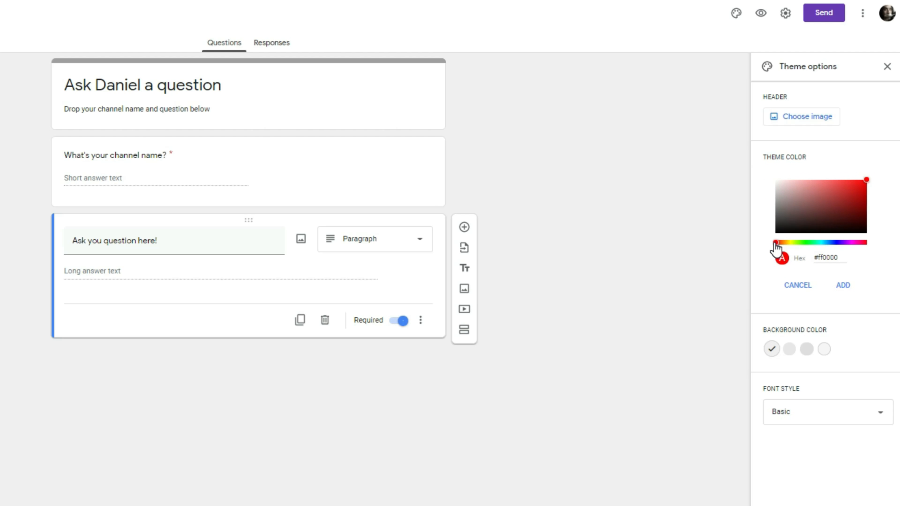
drag(777, 243, 795, 243)
click(783, 260)
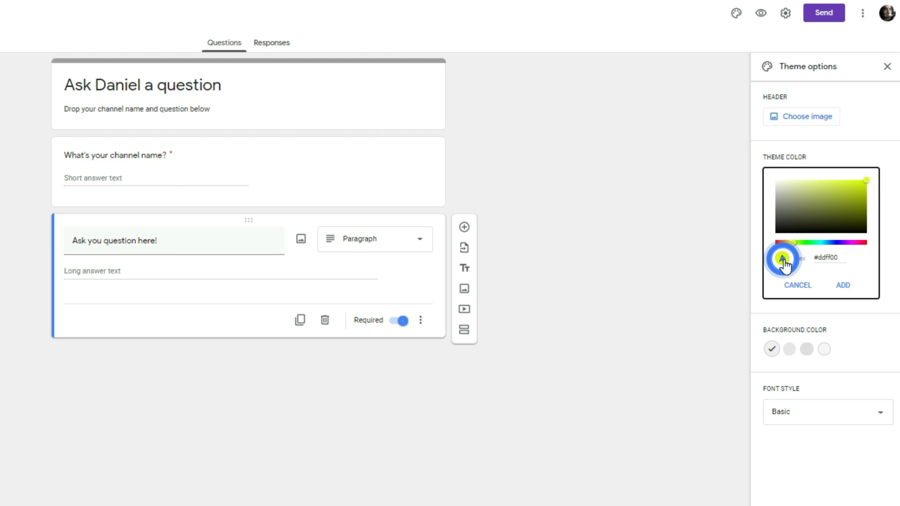
click(843, 285)
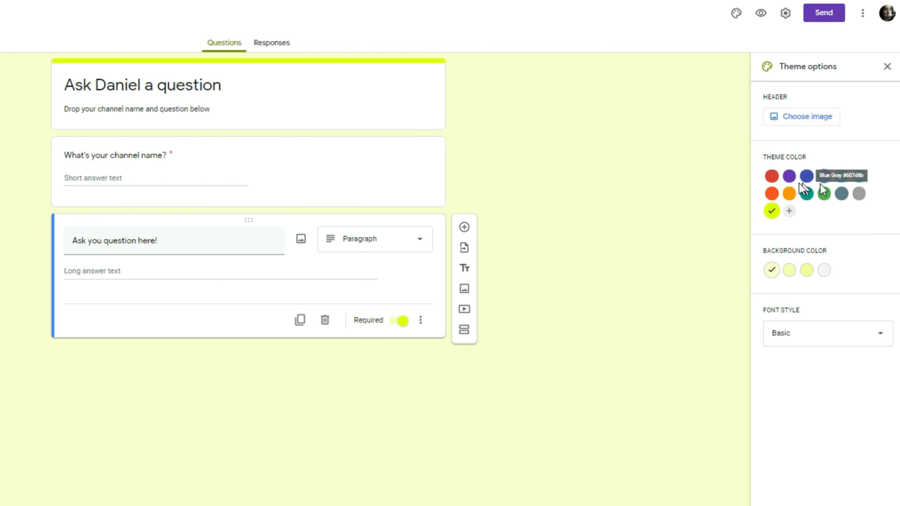
click(772, 177)
click(866, 193)
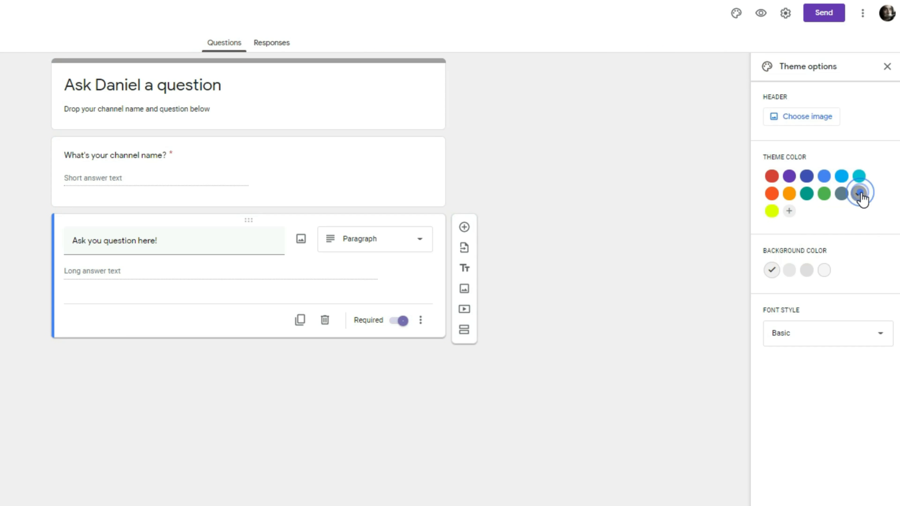
Step: Try the available background shades for the gray theme and select the dark one
click(788, 273)
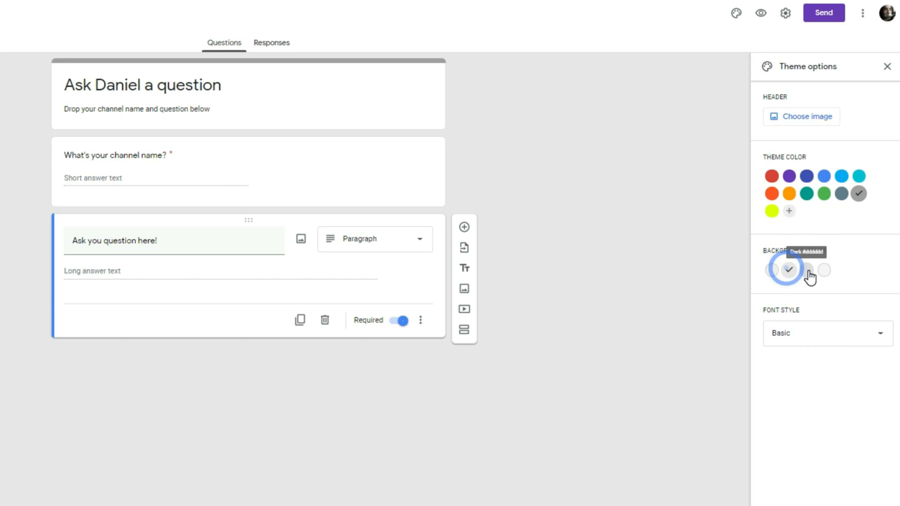
click(808, 274)
click(825, 272)
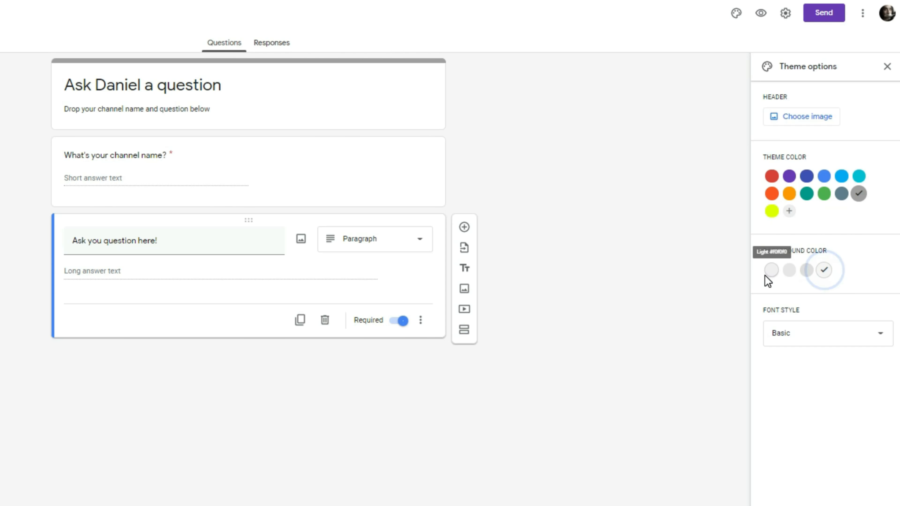
click(772, 271)
click(807, 272)
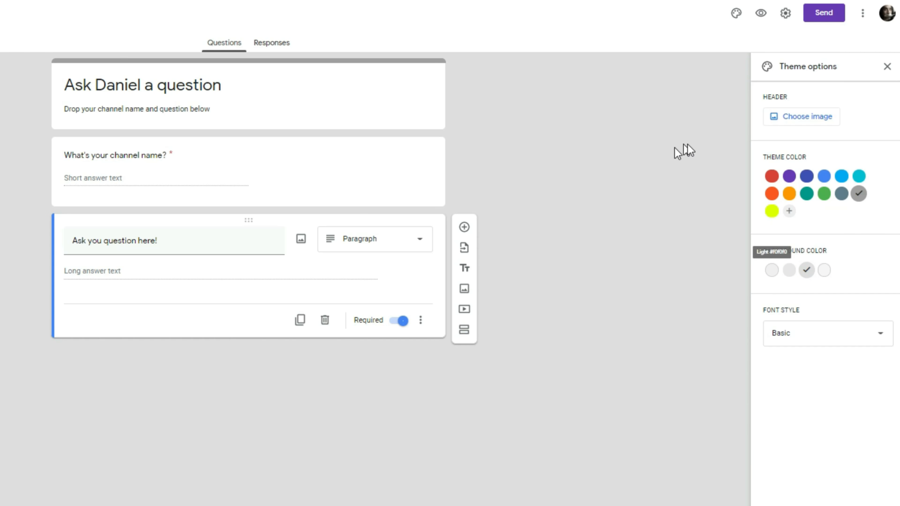
Step: Upload the Channel Art JPG file as the form's header image, cropped to the central banner strip
click(799, 123)
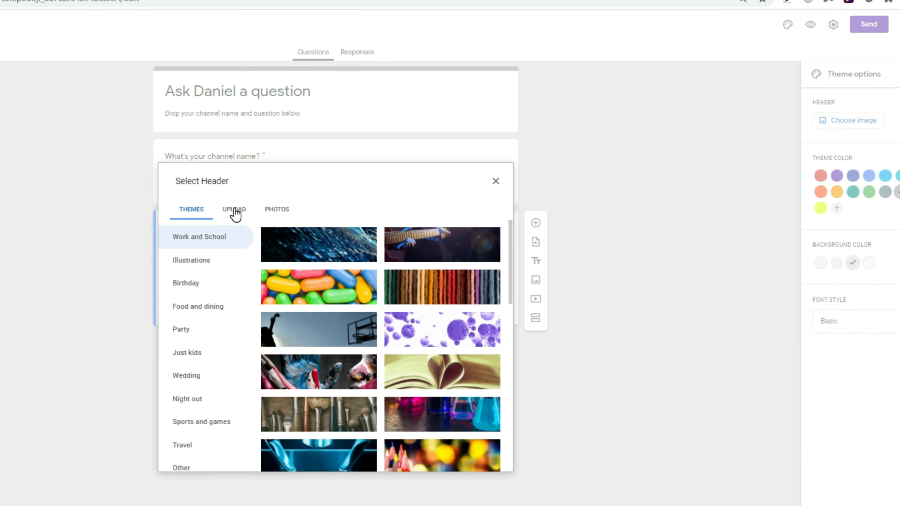
click(314, 208)
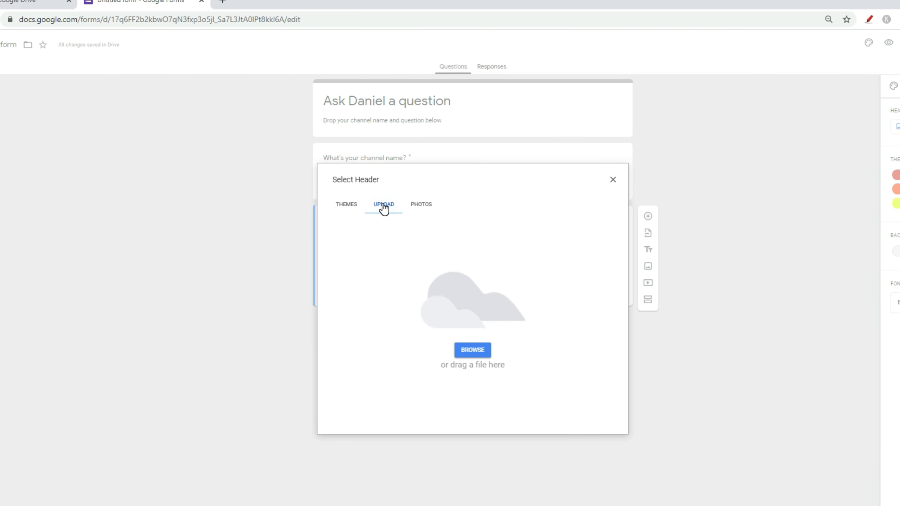
click(501, 343)
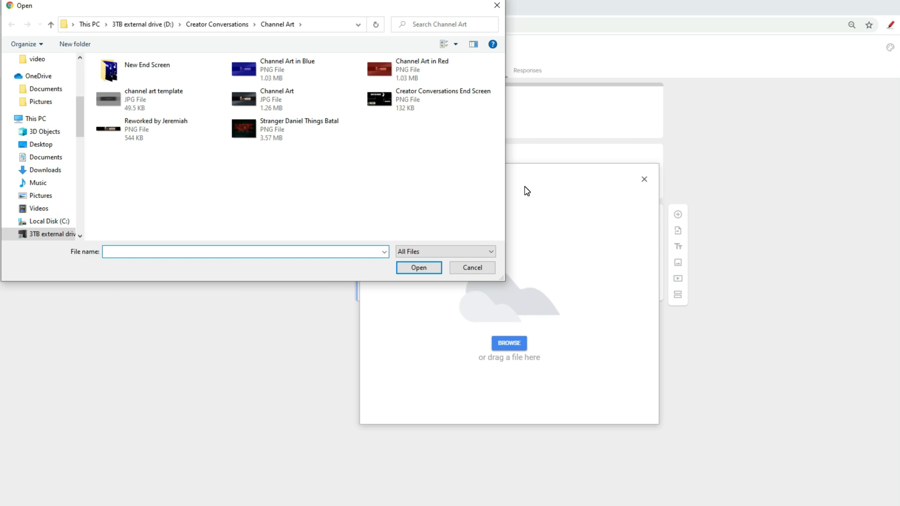
double_click(273, 99)
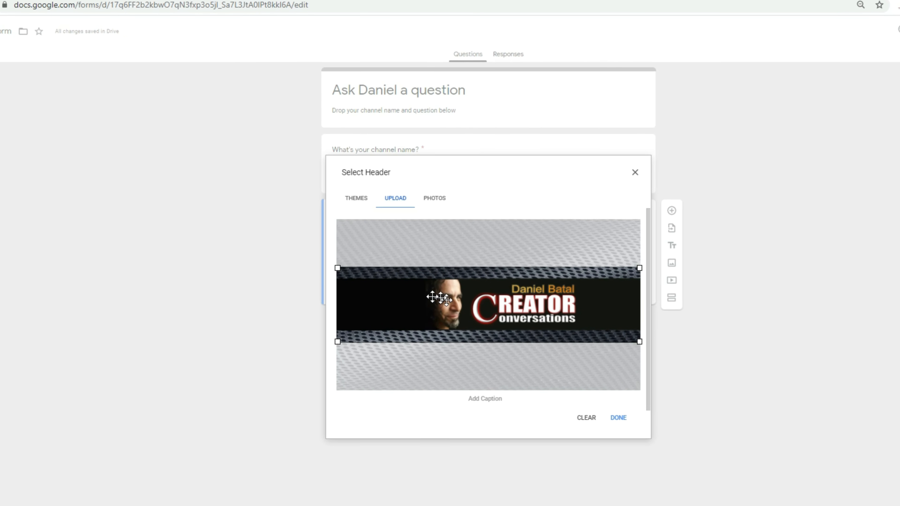
drag(439, 297, 380, 308)
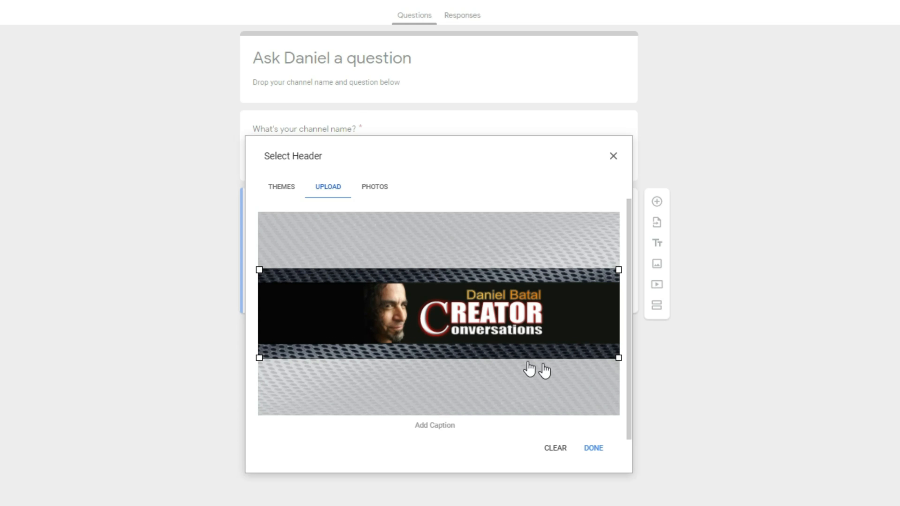
click(593, 448)
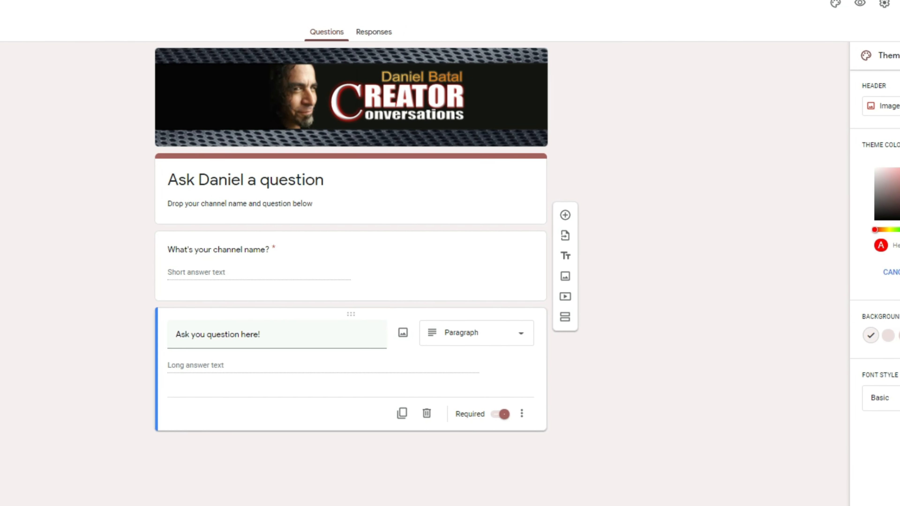
Step: Add a custom blue as the form's theme color
click(834, 243)
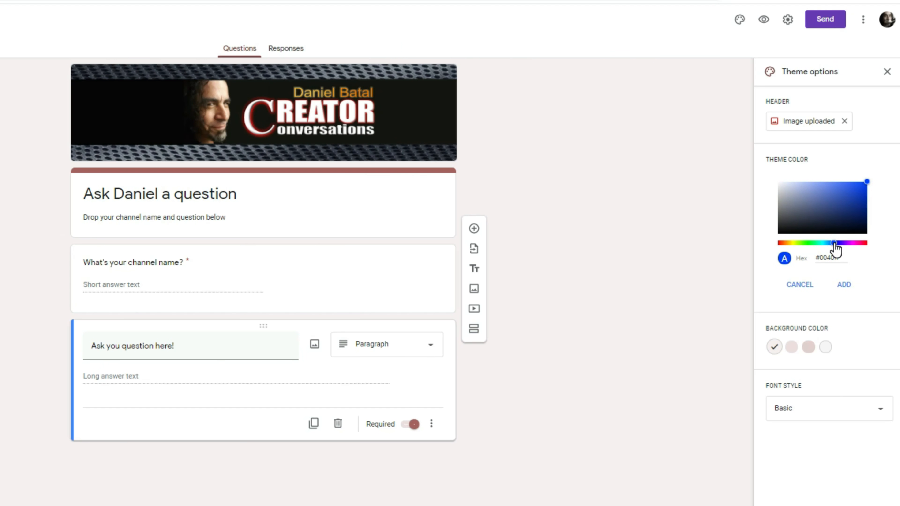
click(832, 244)
click(834, 243)
click(843, 284)
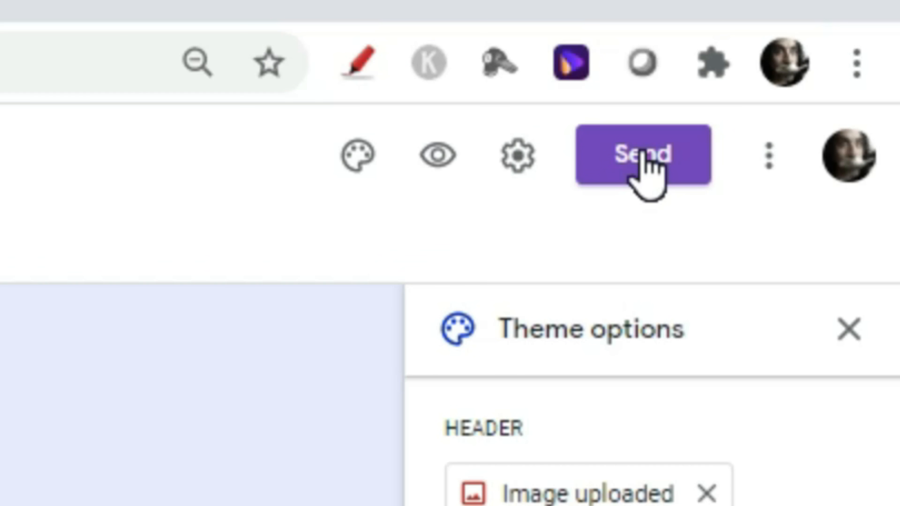
Step: Generate a shortened URL for sharing the form by link, copy it, and close the send options
click(751, 74)
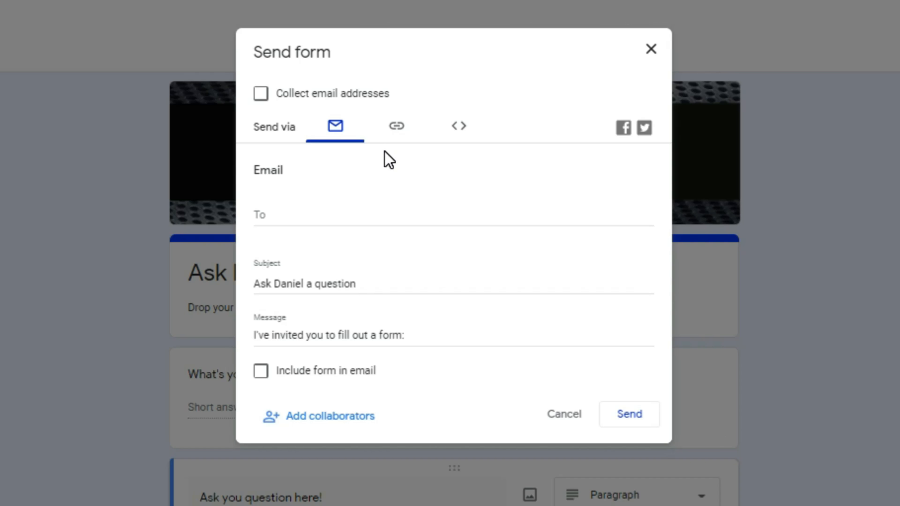
click(397, 130)
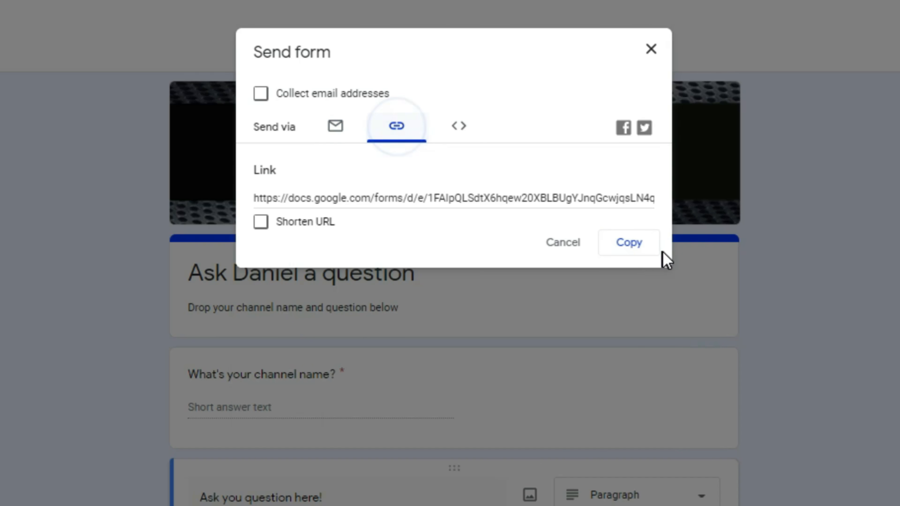
click(261, 222)
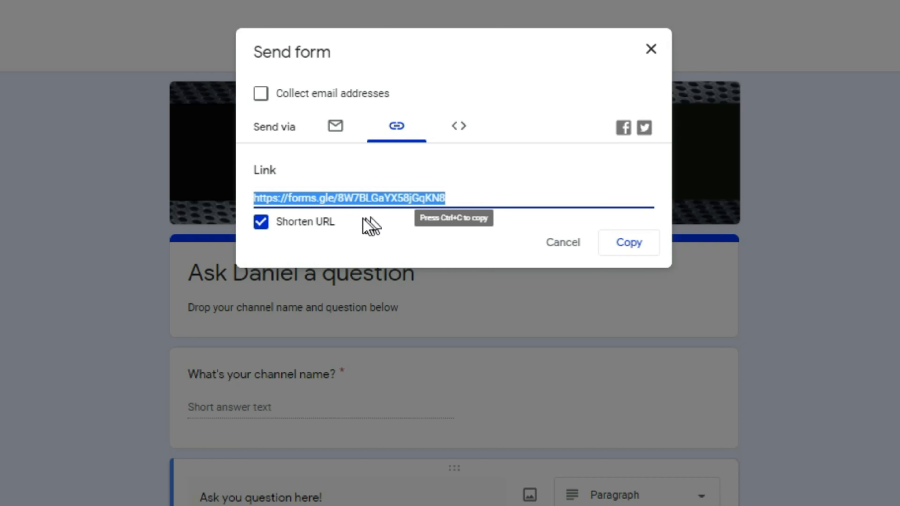
click(626, 241)
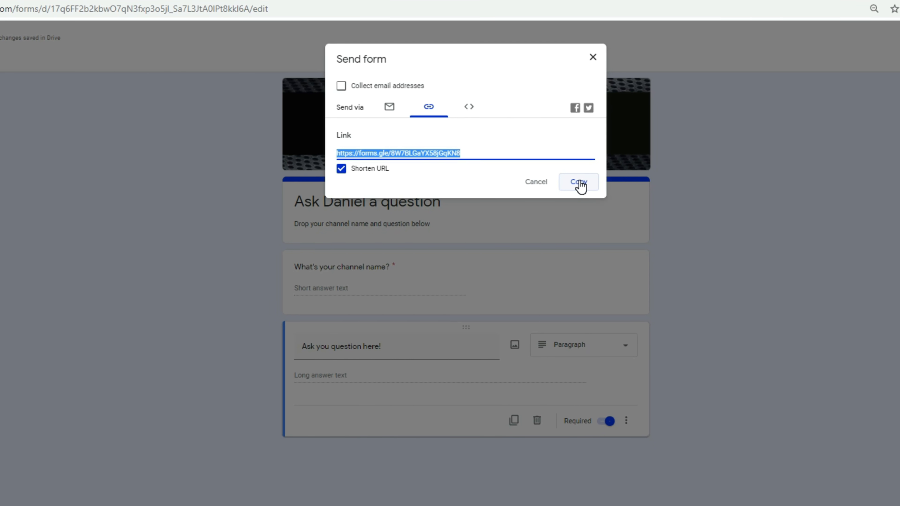
click(568, 170)
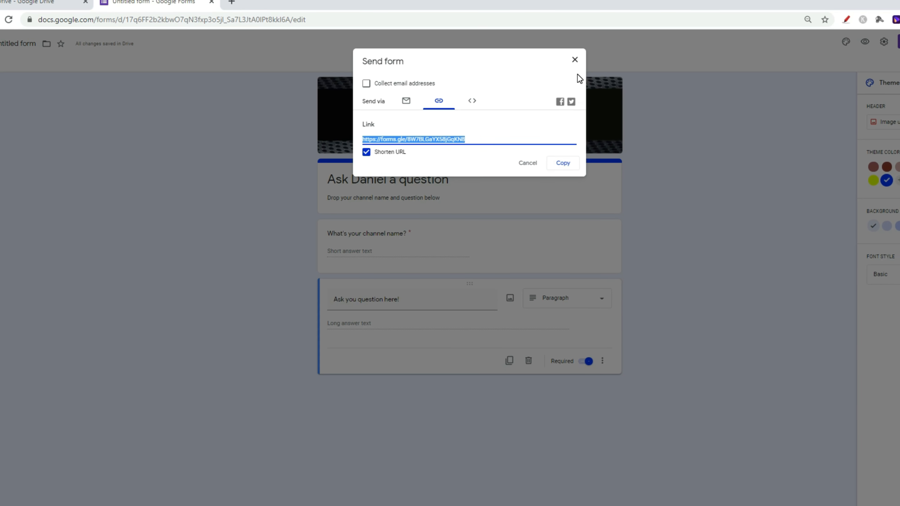
click(573, 61)
Step: Open the copied form link in a new tab and submit a test response with the channel name and question "How to make a questionnaire?"
click(237, 3)
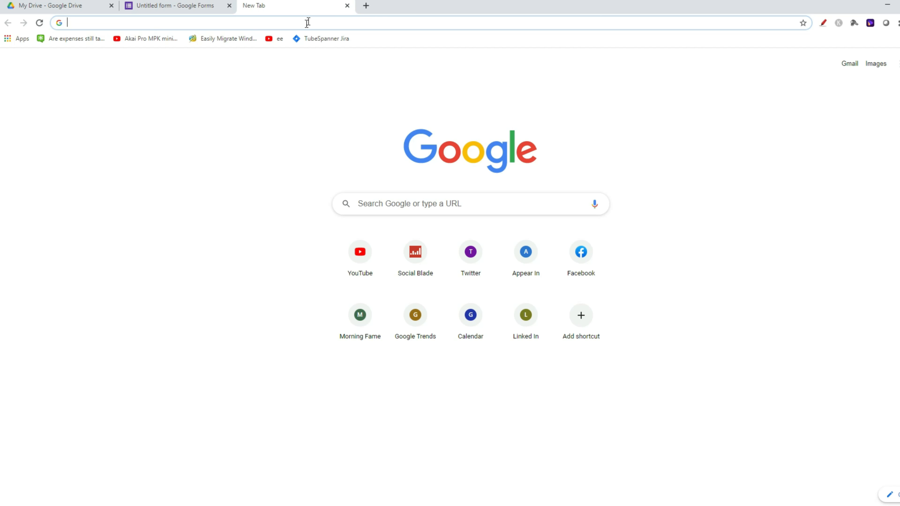
right_click(308, 22)
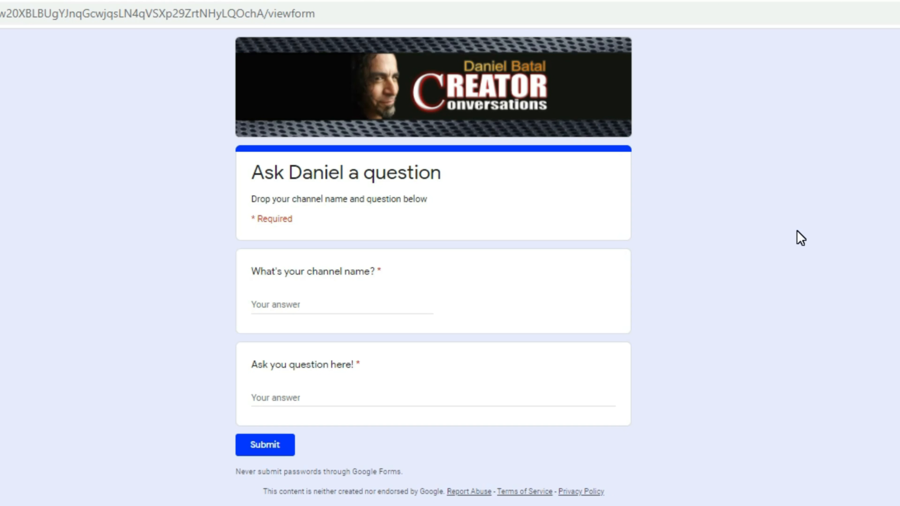
click(288, 305)
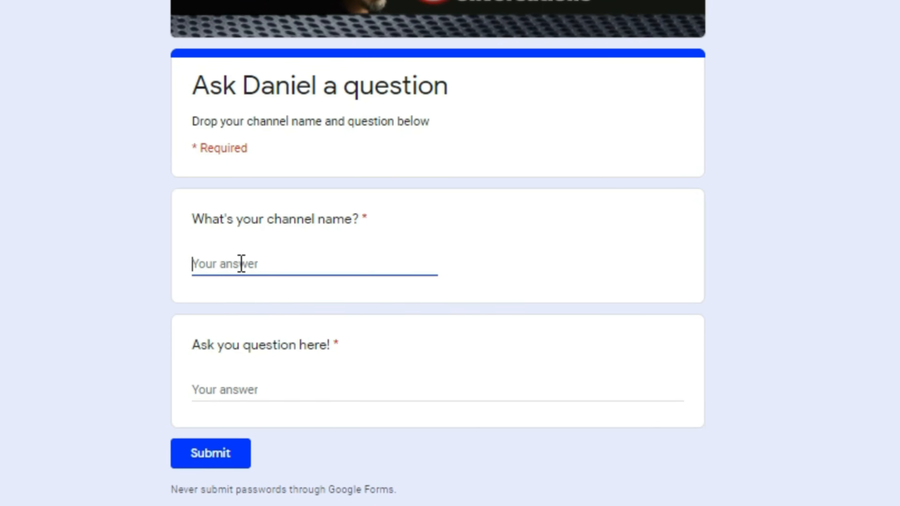
text(Daniel Batal)
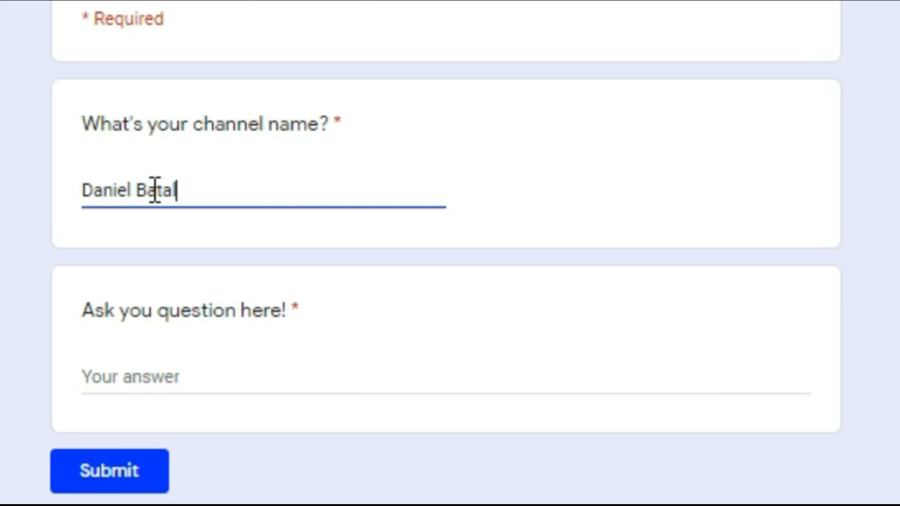
click(156, 373)
text(How to do)
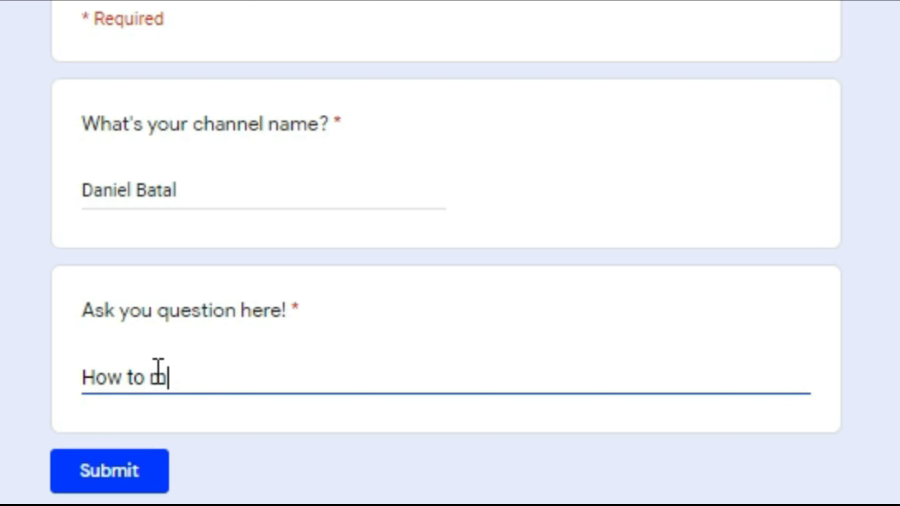
text(ake a questionnaire?)
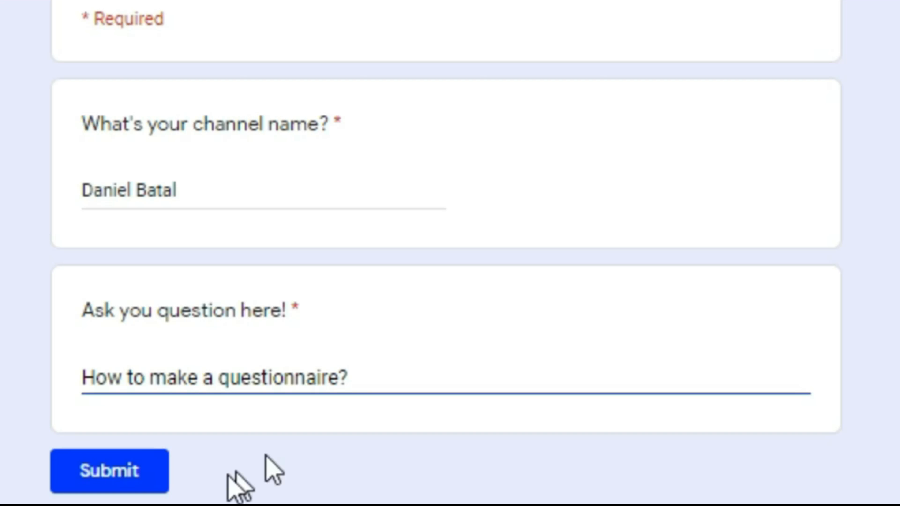
click(115, 480)
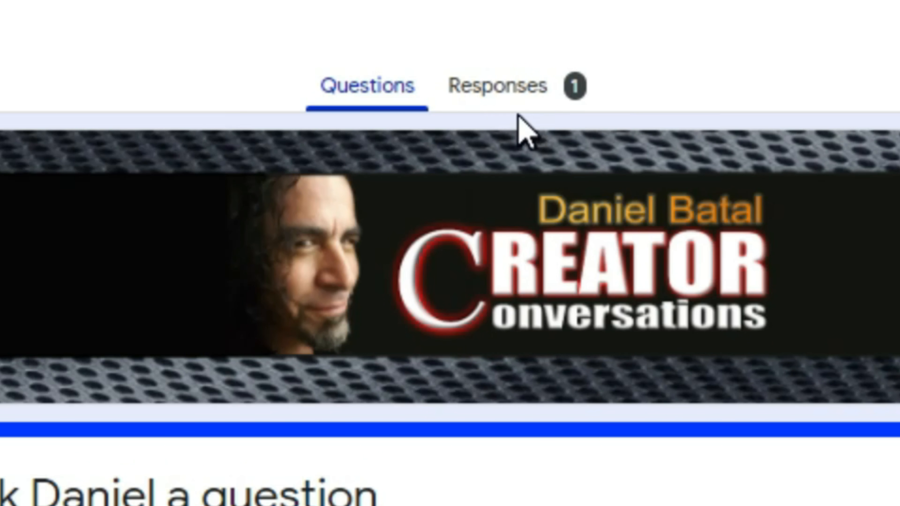
Step: View the form's responses in summary and individually, and rename the untitled form document to match the form's title
click(502, 87)
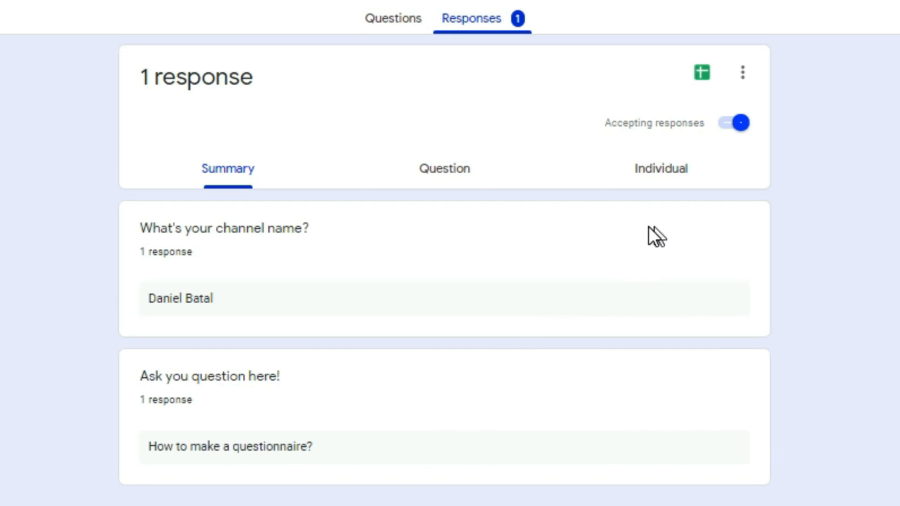
click(656, 172)
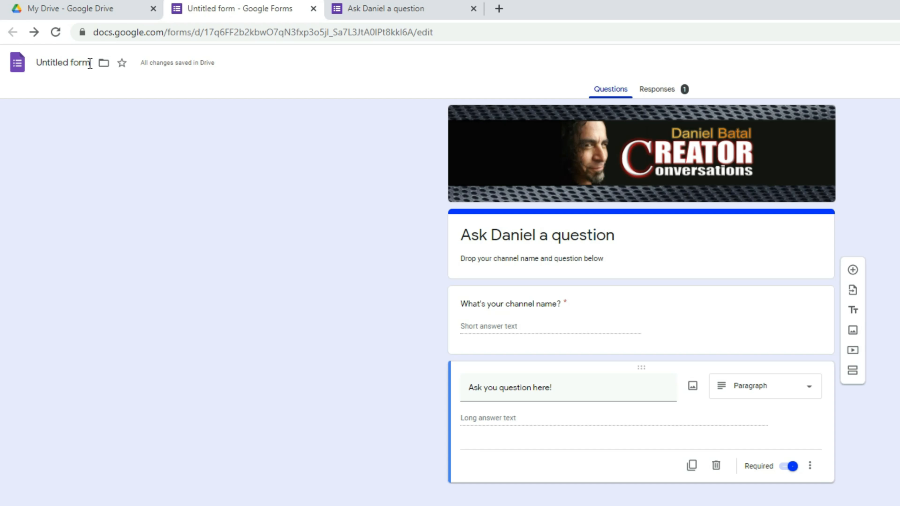
click(91, 64)
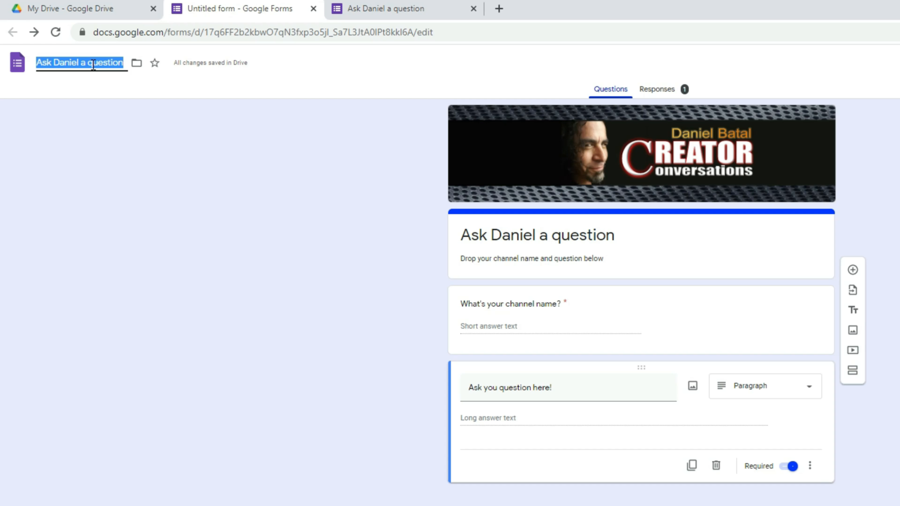
click(111, 77)
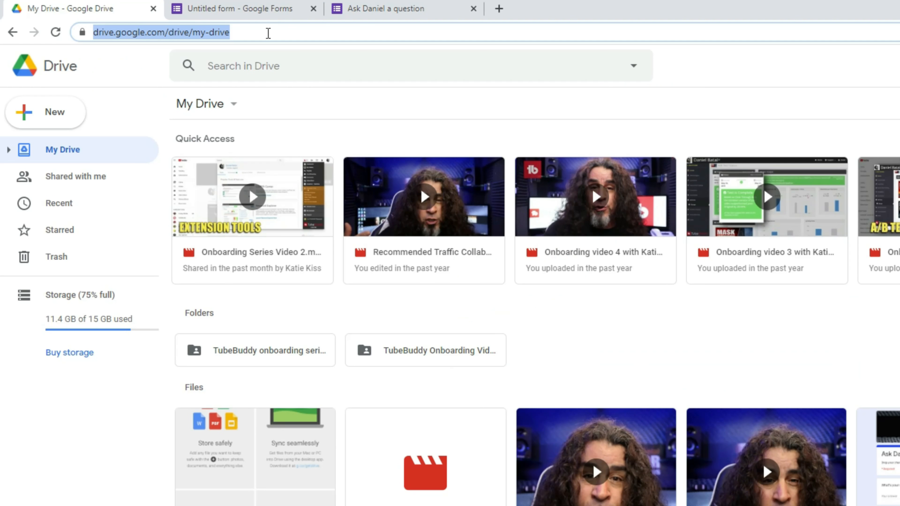
Step: Switch to Google Drive, reload My Drive, and open the form from Quick Access
key(Return)
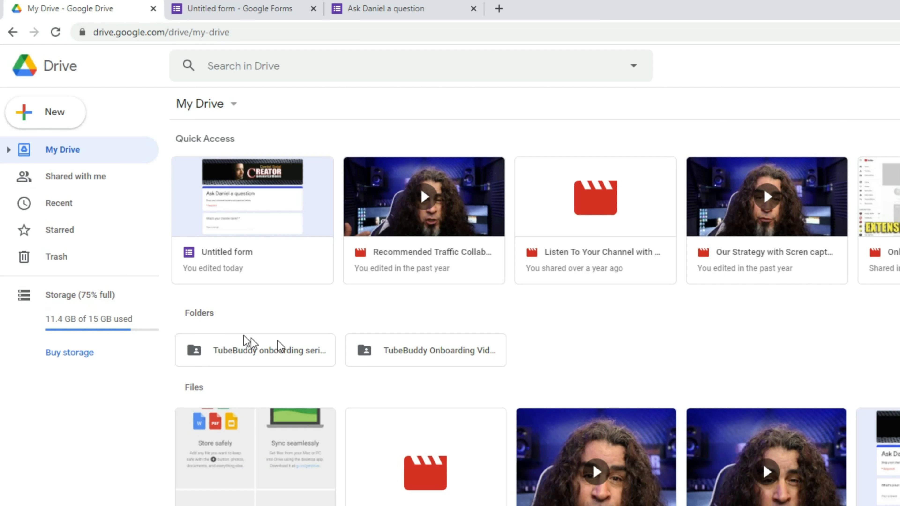
right_click(243, 250)
click(226, 245)
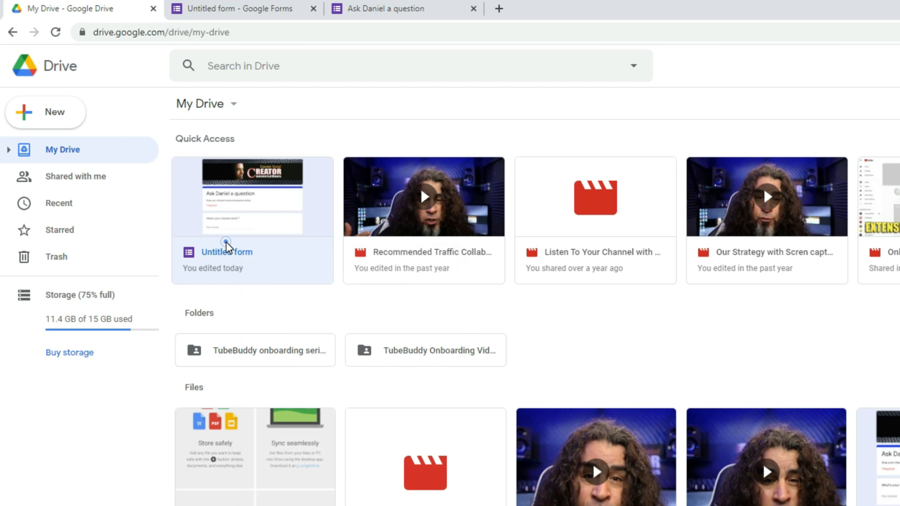
double_click(225, 246)
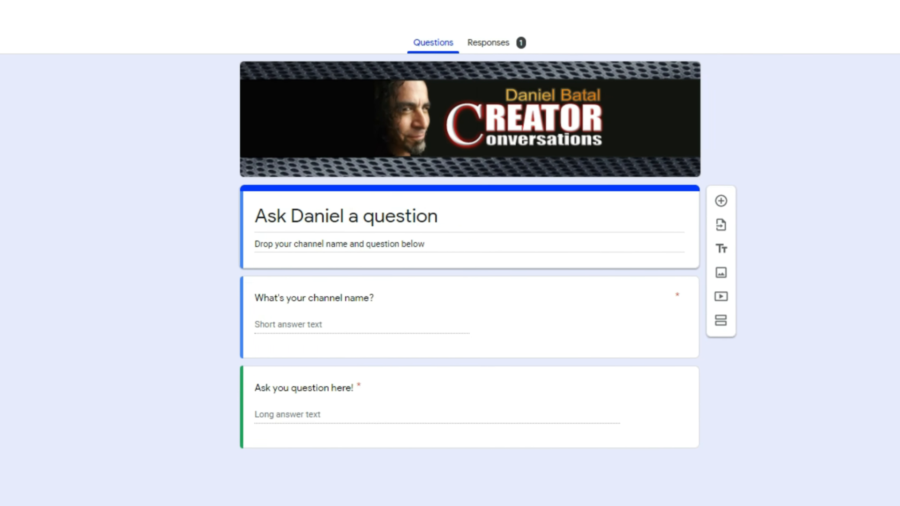